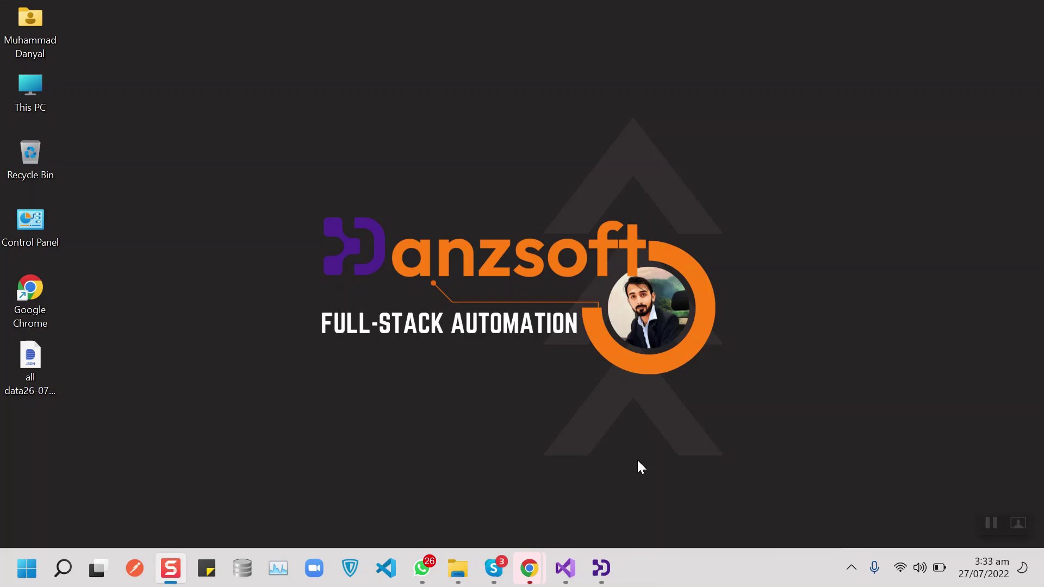
# Delete Network Marketing and Affiliate Marketing from the keywords and enable IPRoyal Proxies
pyautogui.click(603, 565)
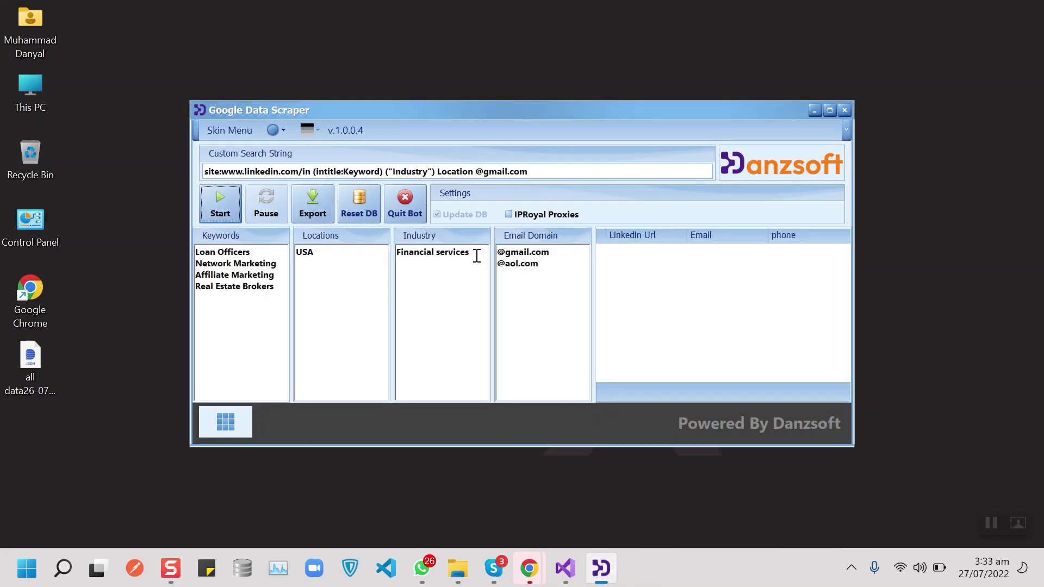
pyautogui.moveTo(449, 116); pyautogui.dragTo(447, 140)
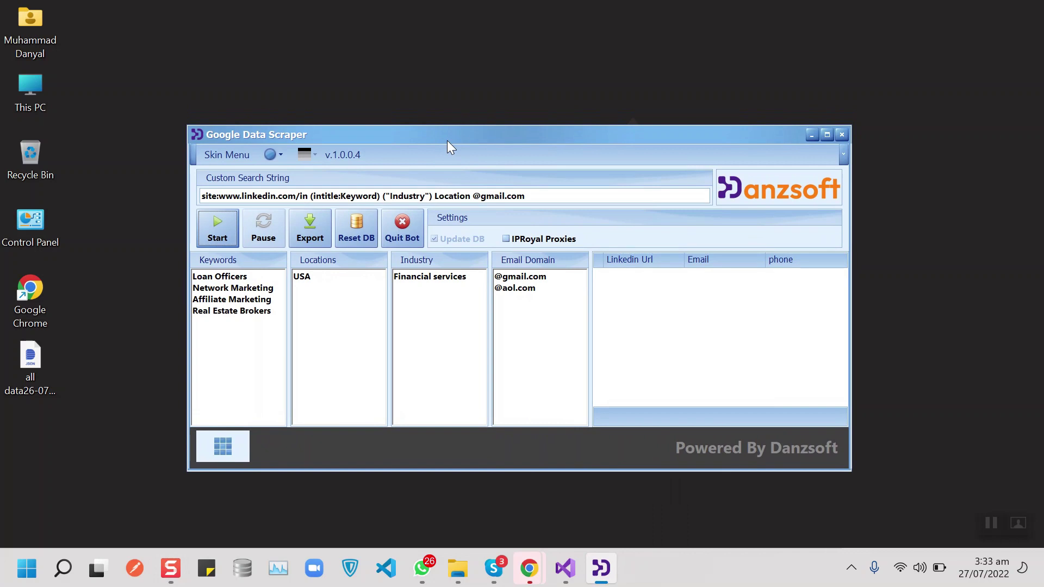
pyautogui.moveTo(277, 302); pyautogui.dragTo(264, 276)
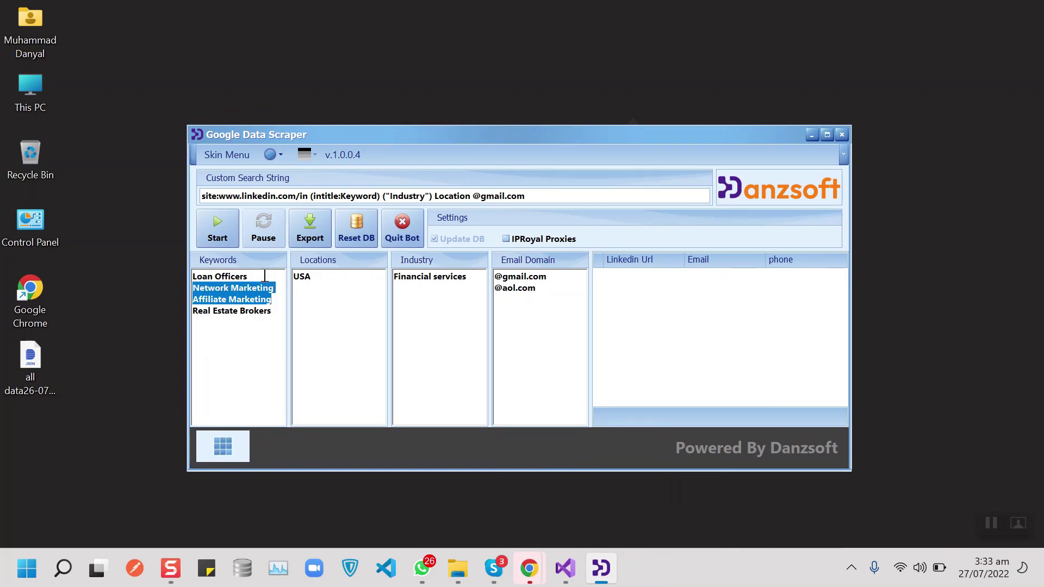
pyautogui.press('BackSpace')
pyautogui.press('BackSpace')
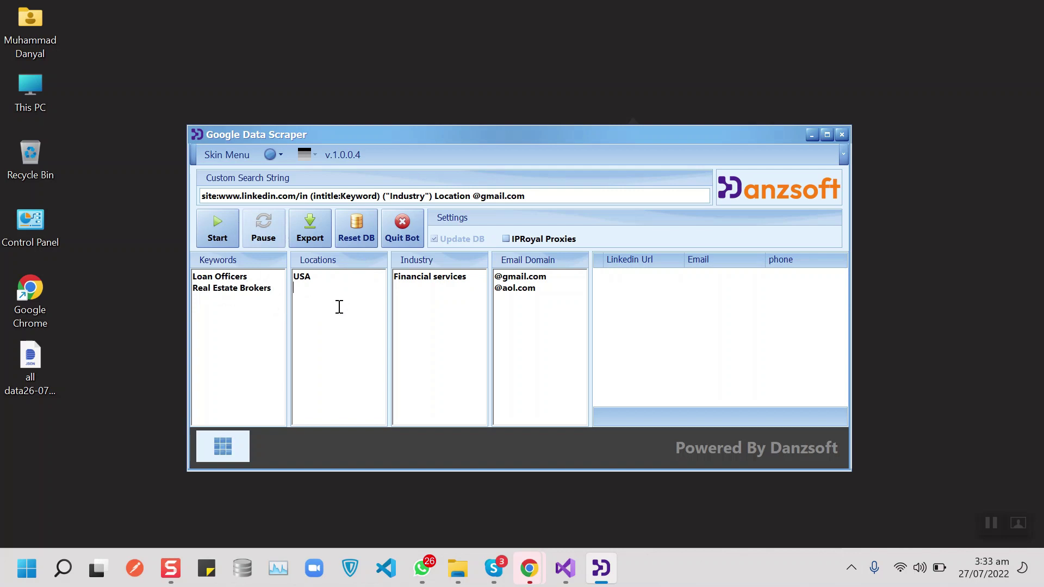
pyautogui.click(432, 324)
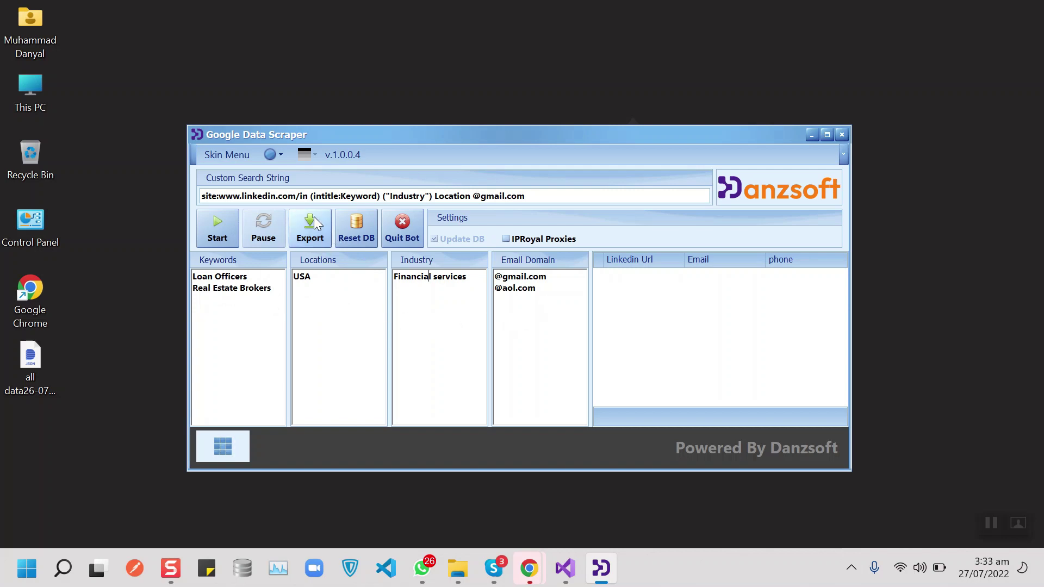
pyautogui.click(531, 242)
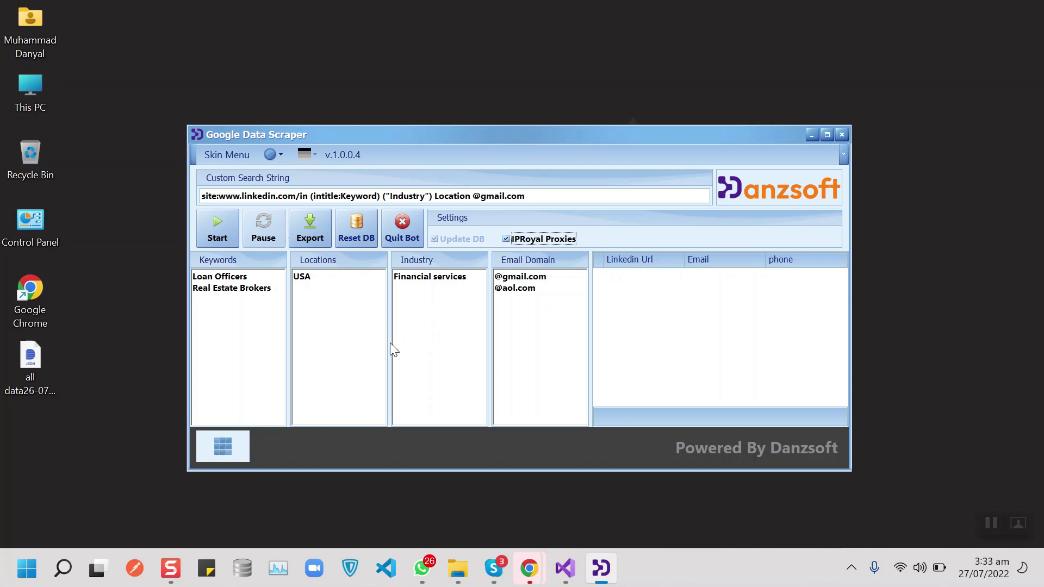
# Run the site:linkedin.com scrape so Google returns about 611 Loan Officers results
pyautogui.click(223, 235)
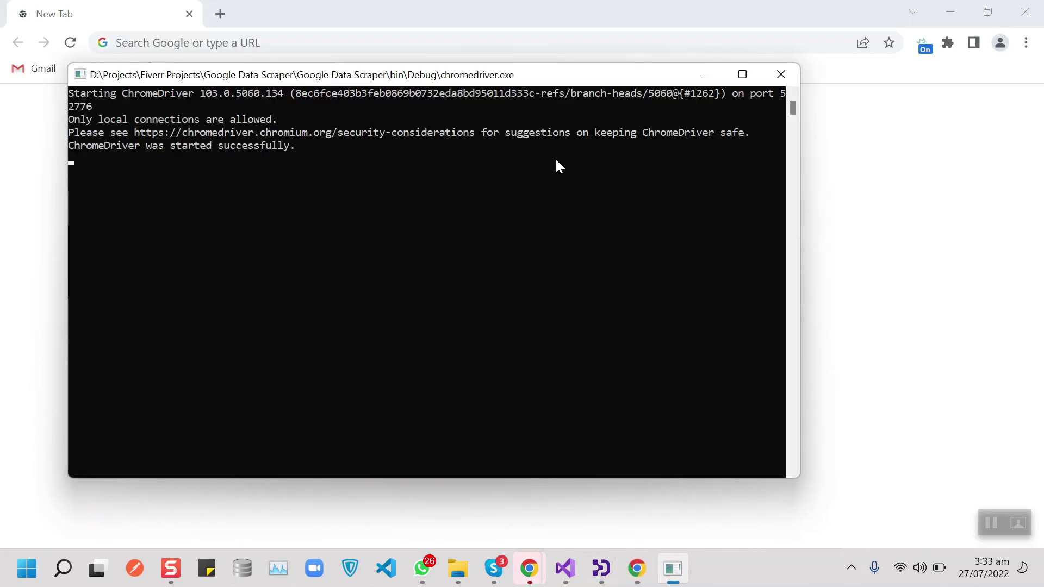
pyautogui.click(516, 8)
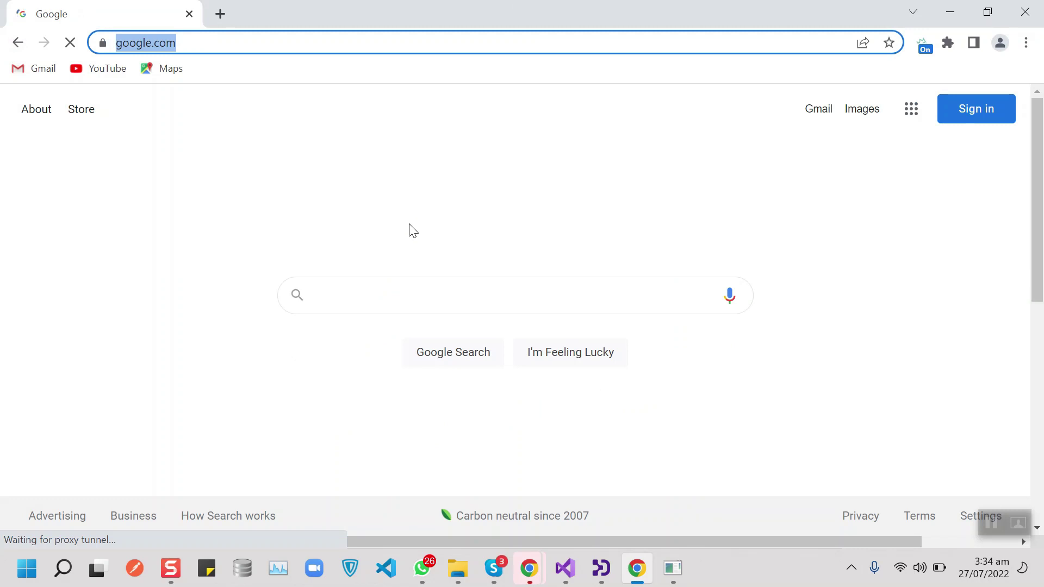
pyautogui.click(601, 568)
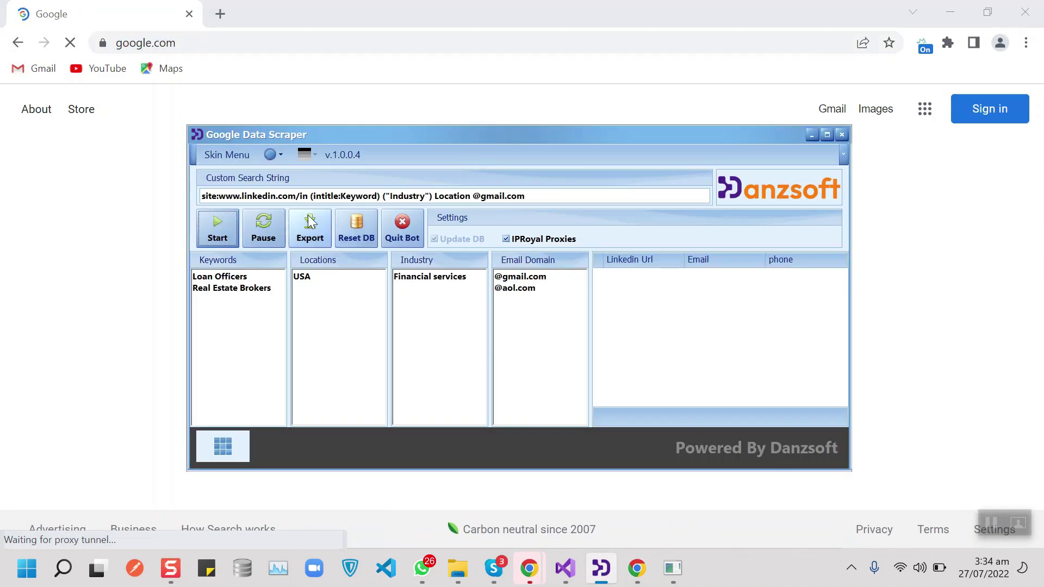
pyautogui.moveTo(308, 196); pyautogui.dragTo(200, 193)
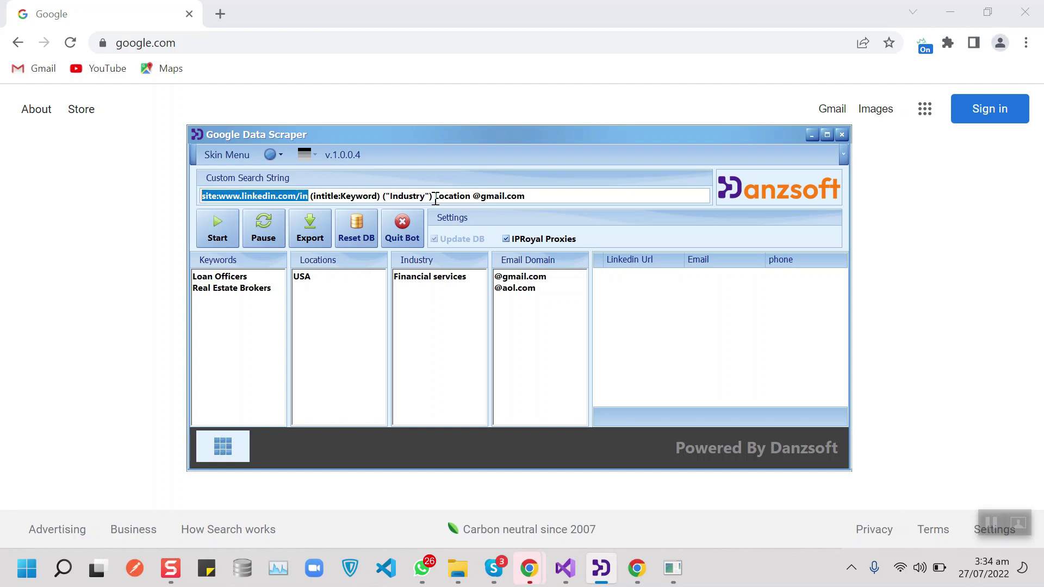
pyautogui.click(813, 137)
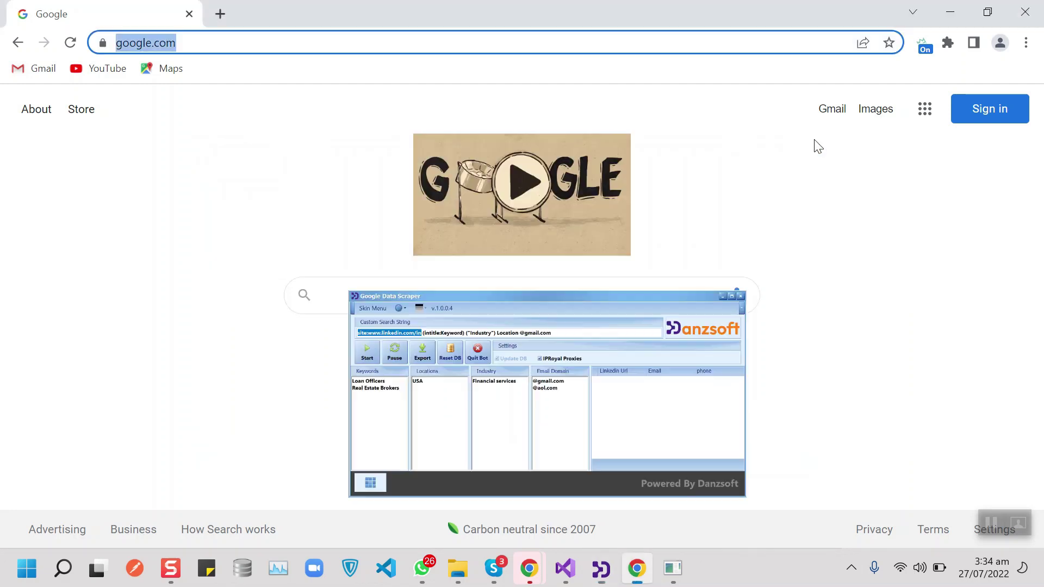
pyautogui.click(600, 579)
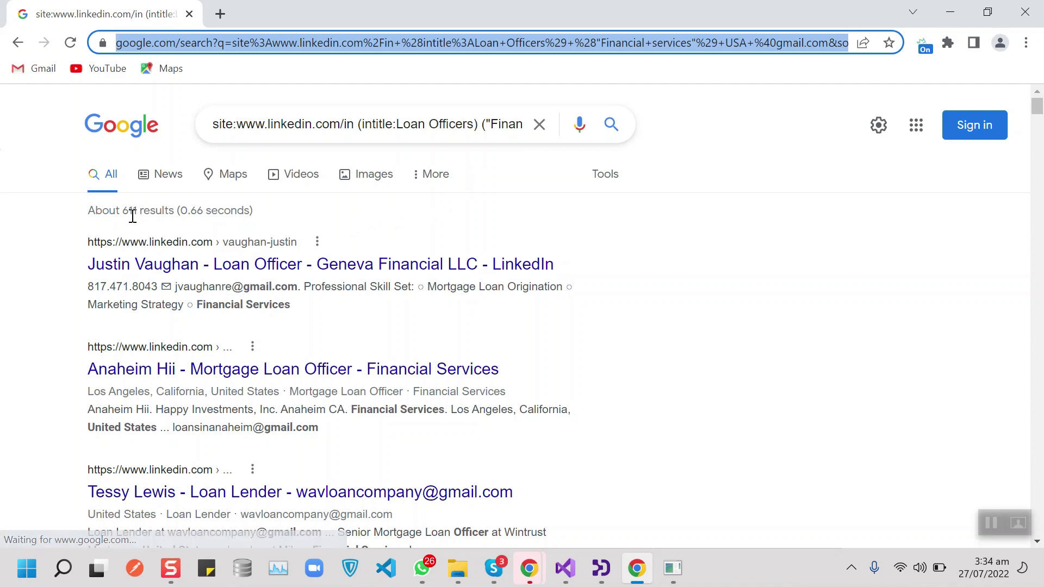
pyautogui.click(601, 568)
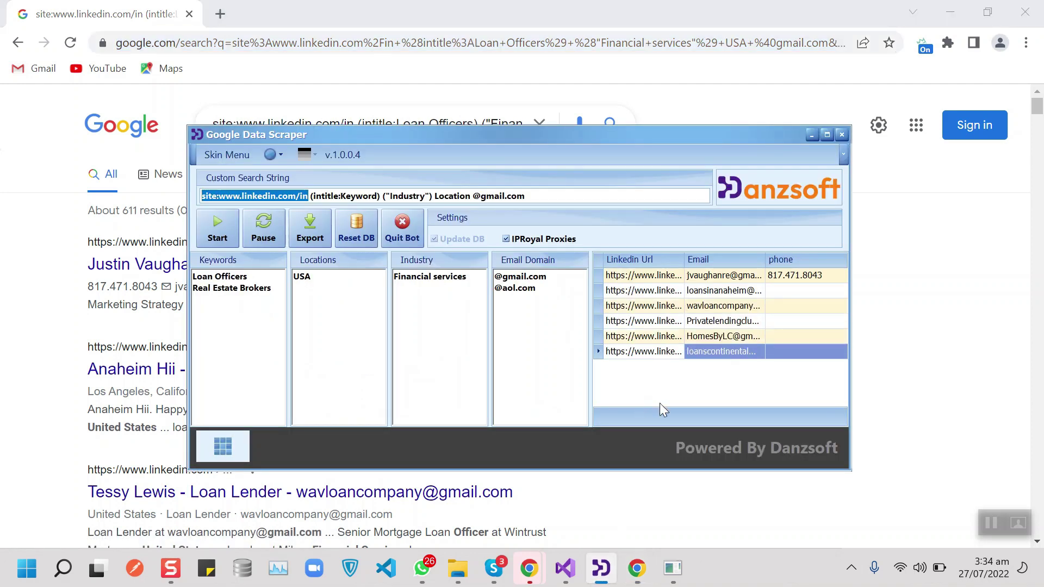
# Add a Count summary under the results grid, then switch to the IPRoyal Royal Residential Proxies page
pyautogui.rightClick(644, 415)
pyautogui.click(674, 482)
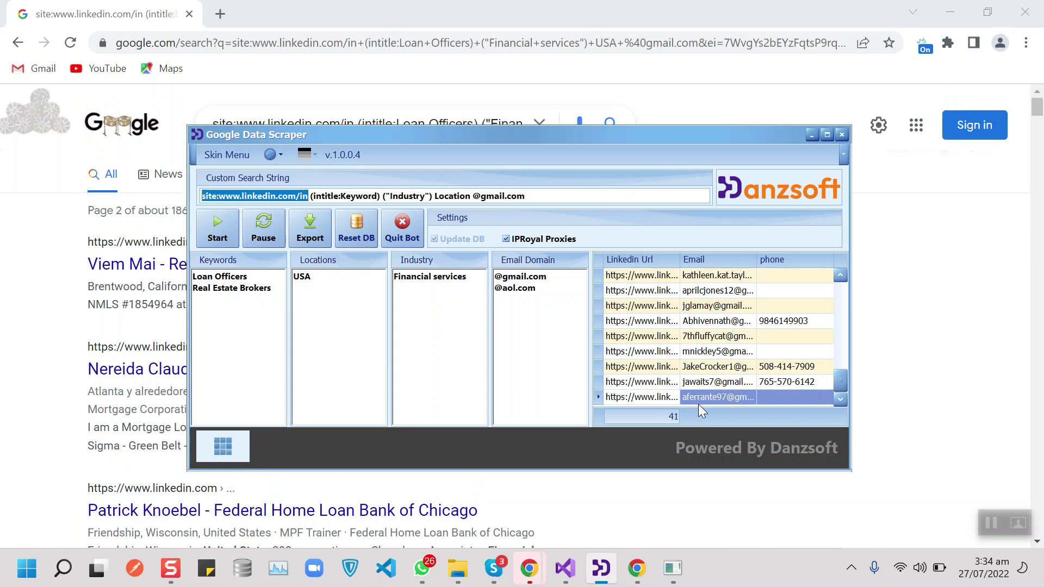
pyautogui.click(529, 568)
pyautogui.click(611, 505)
pyautogui.scroll(15, 622, 355)
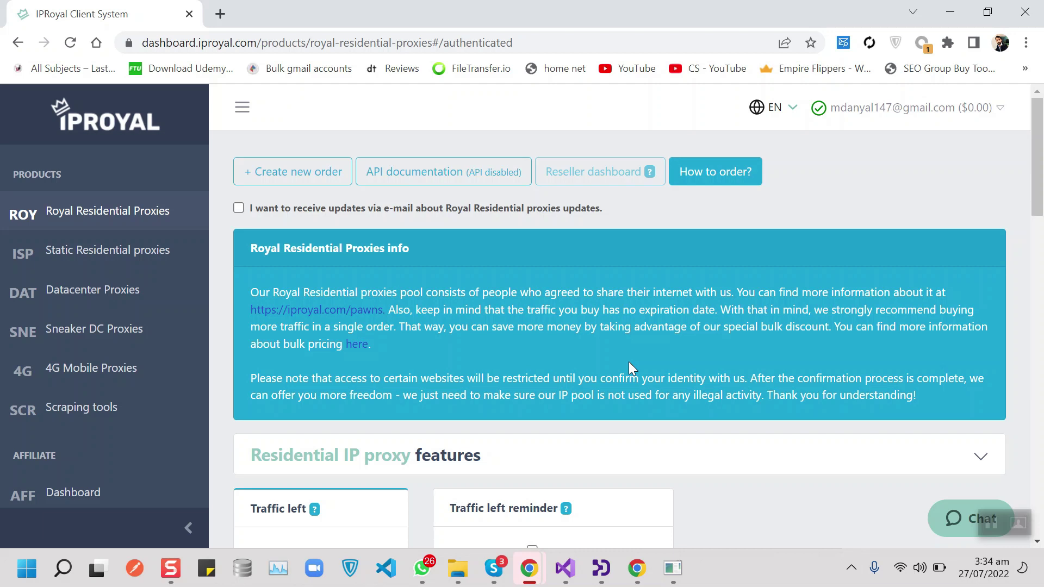
pyautogui.click(131, 299)
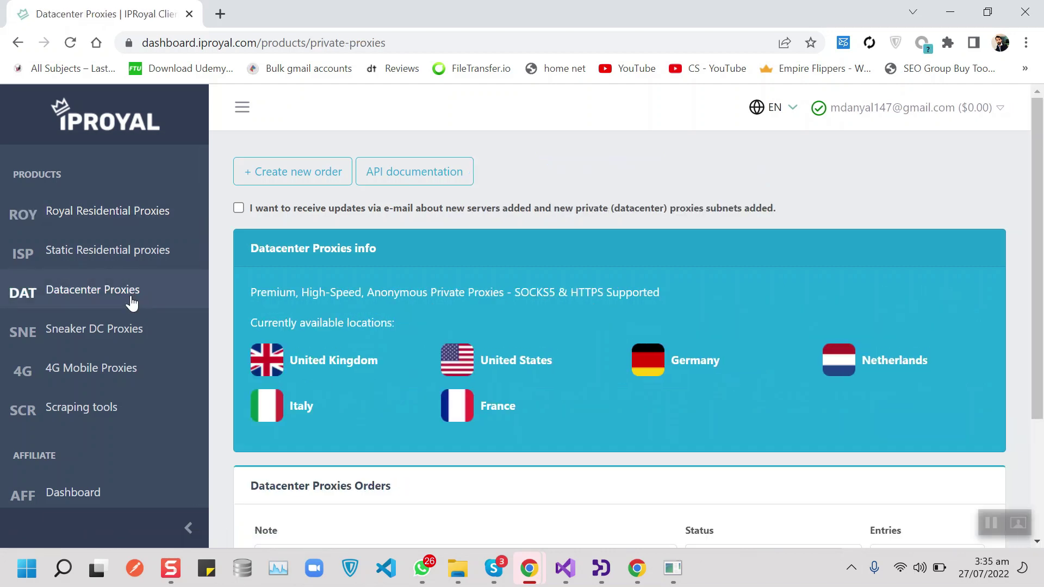
pyautogui.click(84, 220)
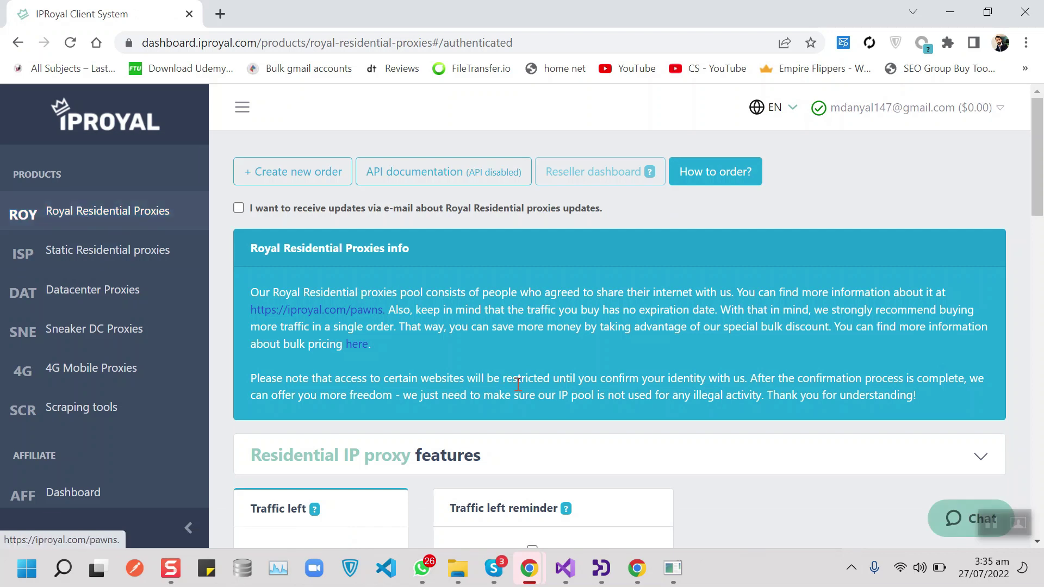
pyautogui.scroll(-3, 520, 385)
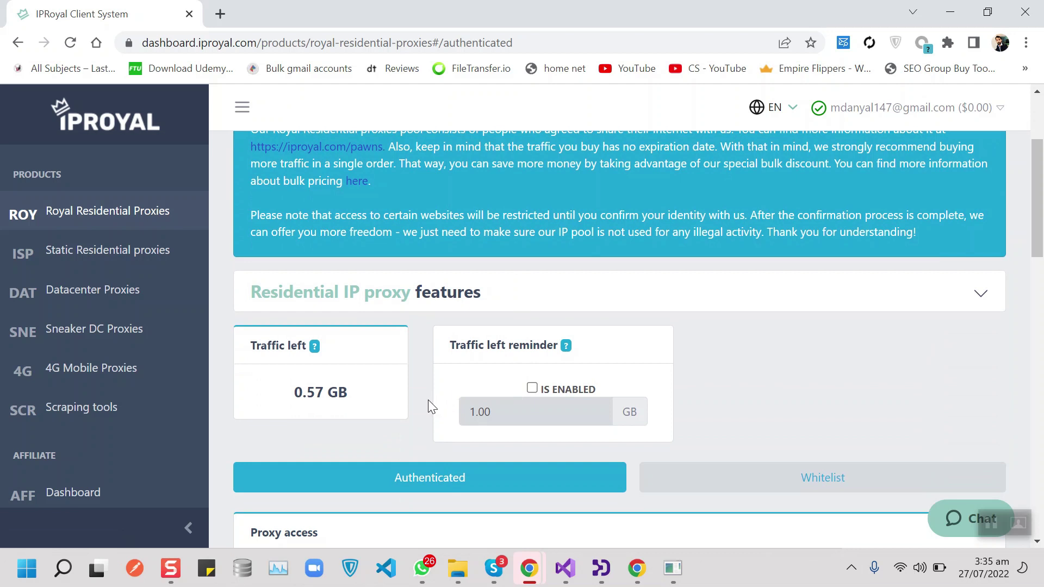
pyautogui.scroll(-4, 428, 399)
# Keep the proxy country on Random, then return to the scraper, now at 74 leads
pyautogui.click(391, 368)
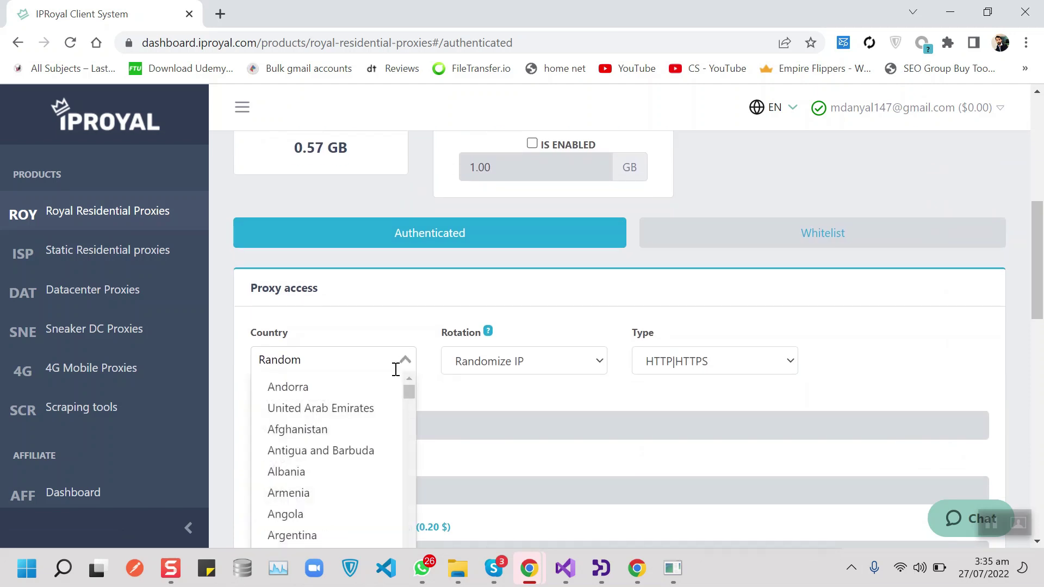
pyautogui.click(438, 387)
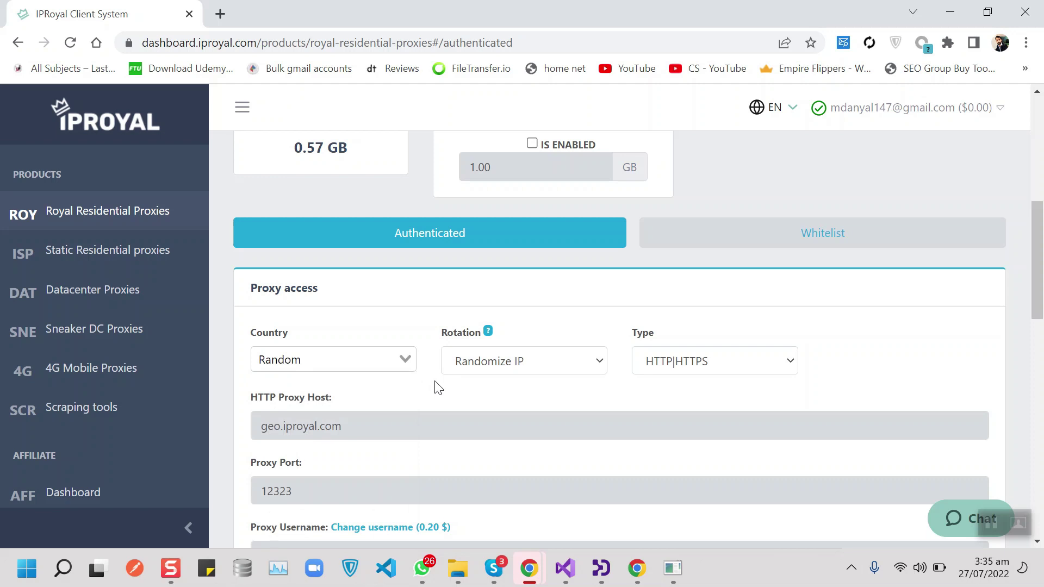
pyautogui.click(600, 568)
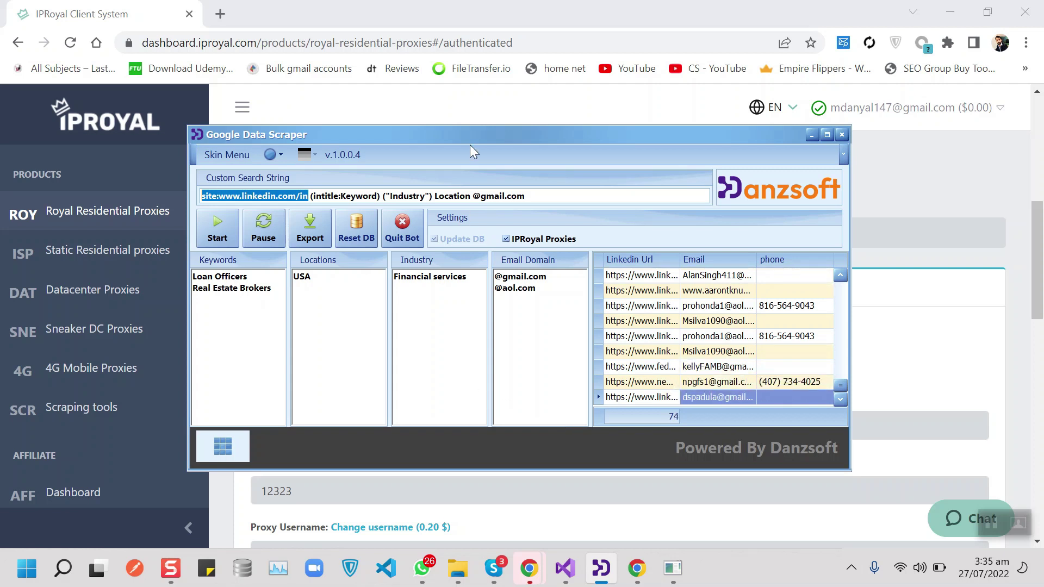
# Switch away from the scraper to the IPRoyal proxy access page with host geo.iproyal.com, port 12323
pyautogui.hotkey('alt', 'Tab')
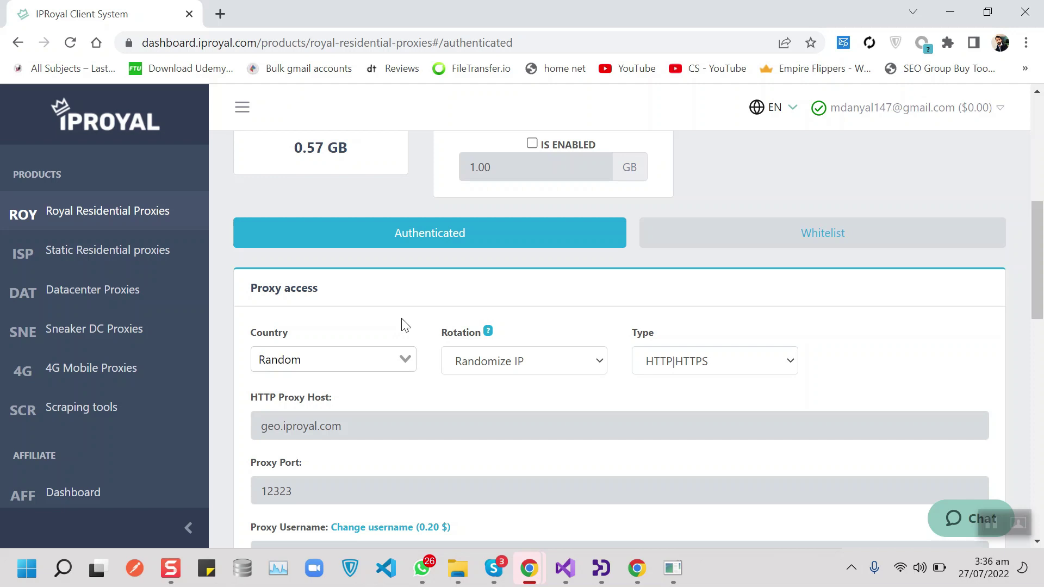
# Start a Royal Residential Proxies order and apply the DANZSOFT coupon
pyautogui.scroll(5, 512, 321)
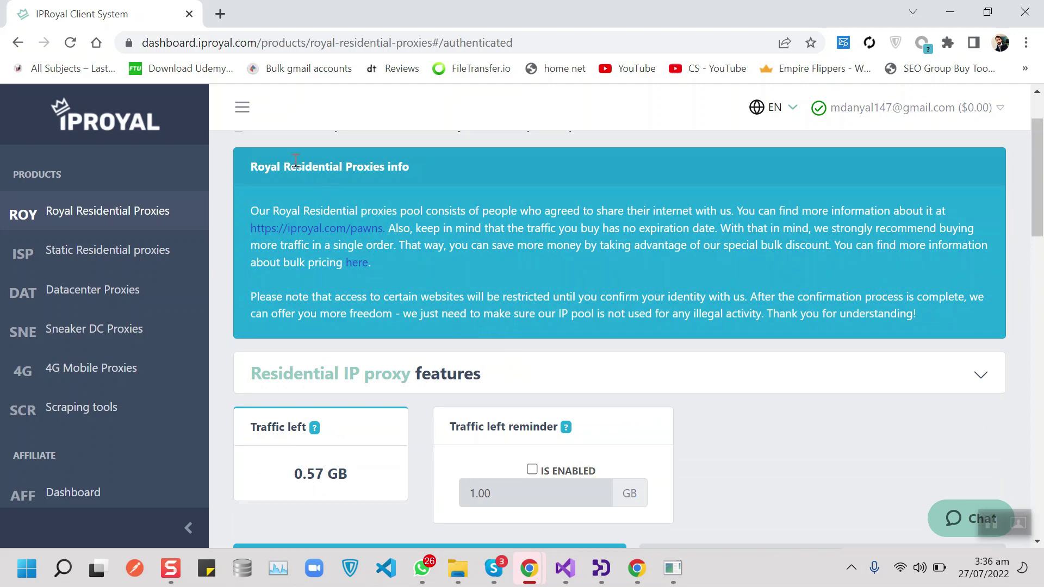
pyautogui.scroll(1, 328, 245)
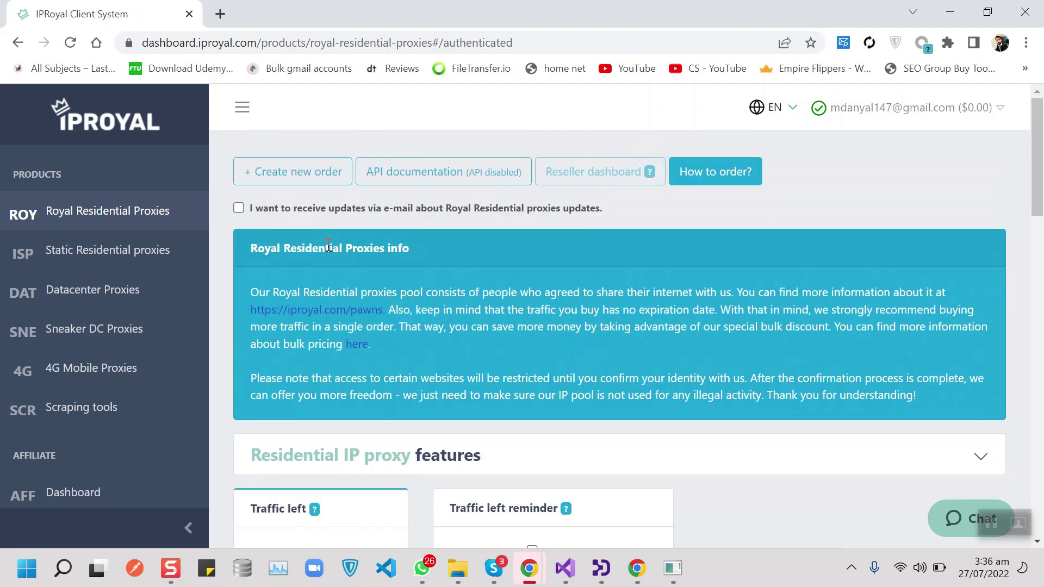
pyautogui.click(295, 173)
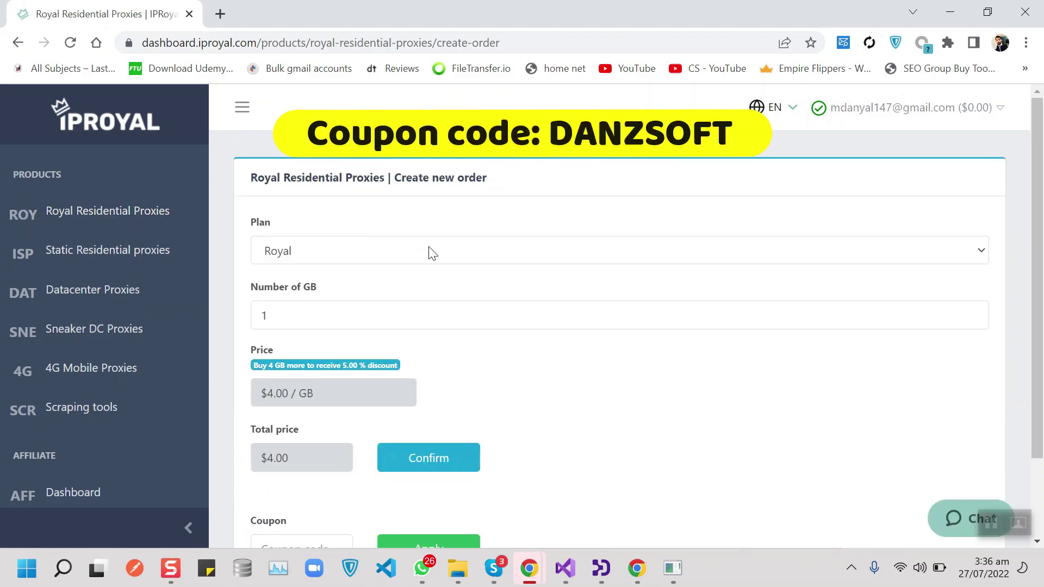
pyautogui.scroll(-2, 431, 255)
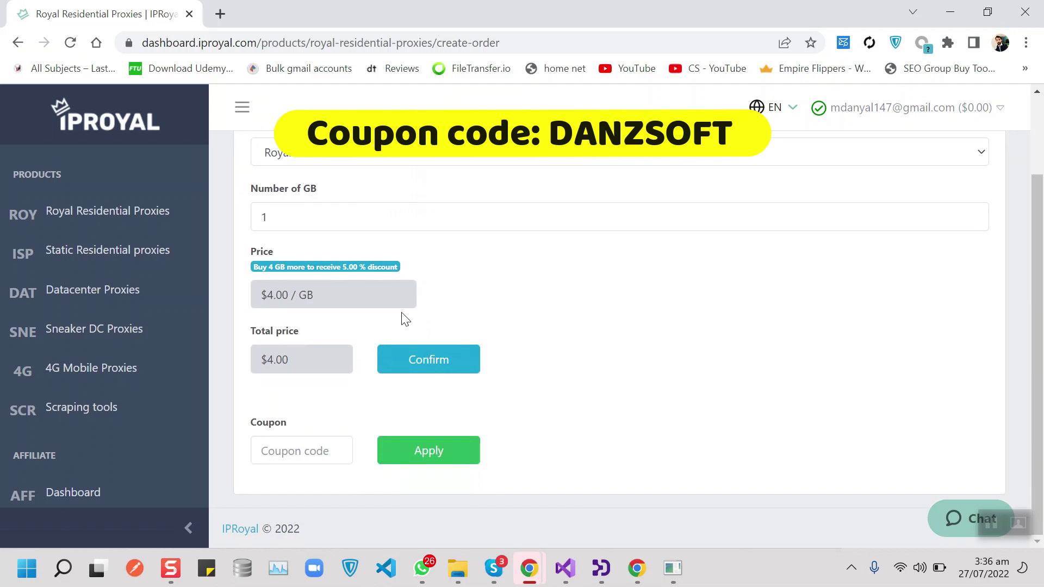
pyautogui.click(325, 450)
pyautogui.click(324, 498)
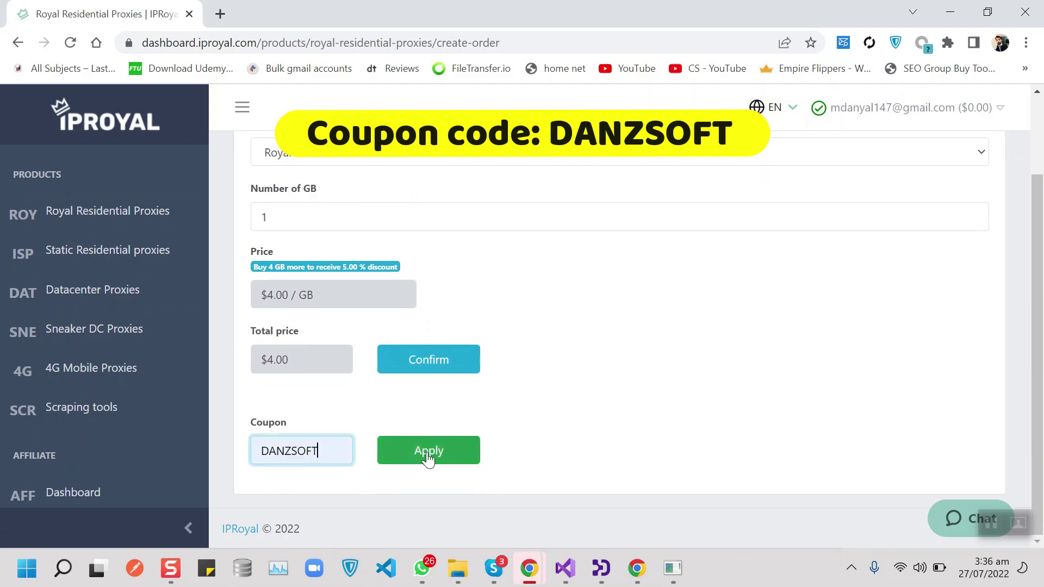
pyautogui.click(428, 459)
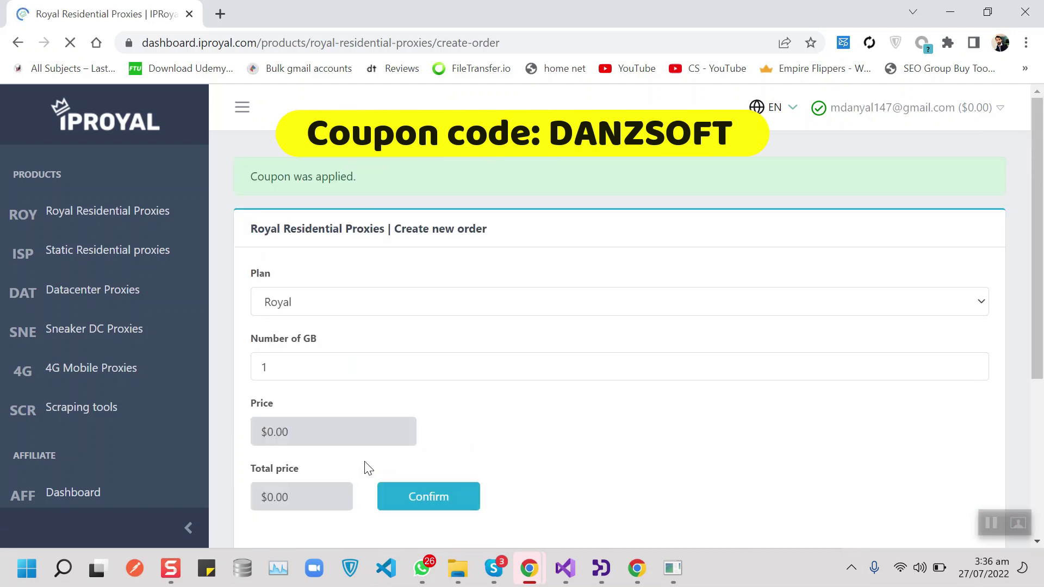
# Set the order quantity to 50 GB, bringing the total to $100.00
pyautogui.click(346, 369)
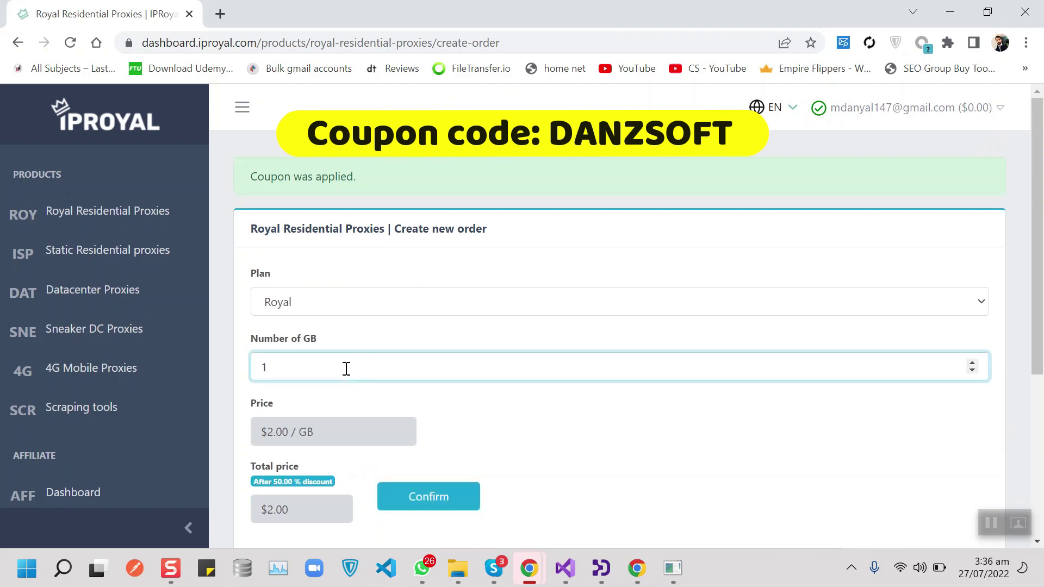
pyautogui.press('BackSpace')
pyautogui.write('10')
pyautogui.press('BackSpace')
pyautogui.press('BackSpace')
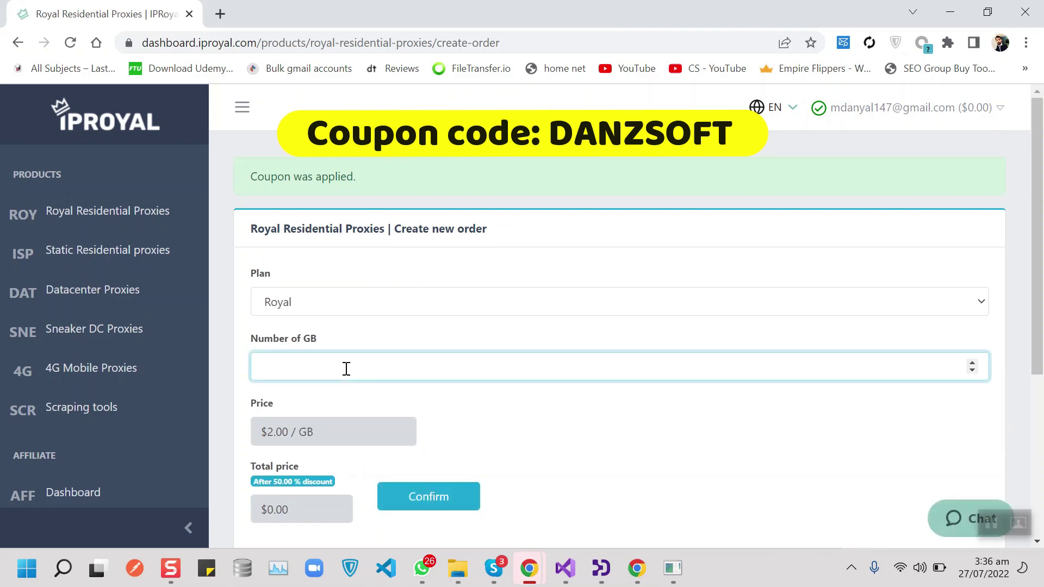
pyautogui.write('50')
pyautogui.scroll(-1, 538, 450)
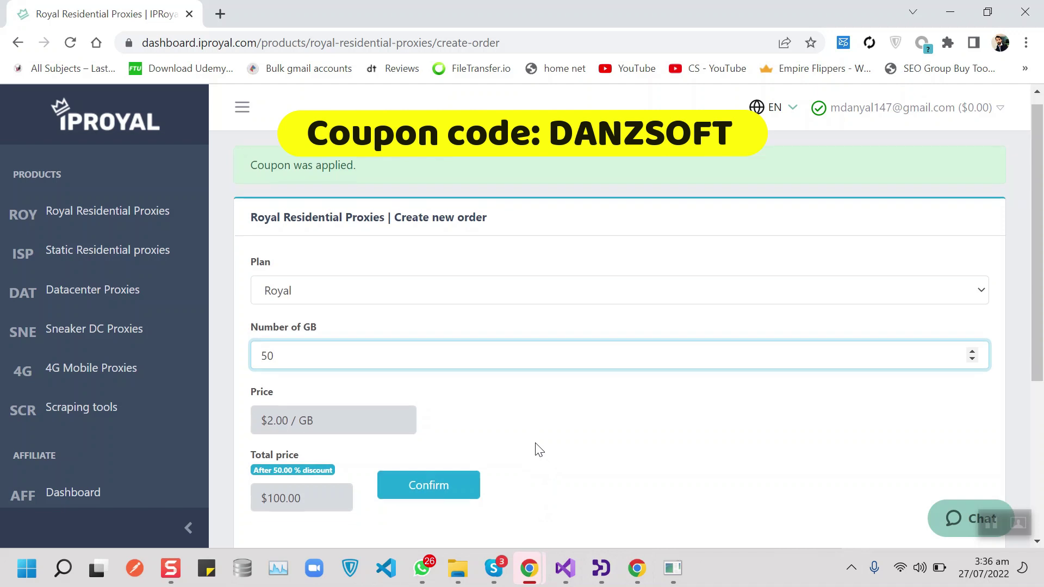
pyautogui.scroll(-4, 538, 451)
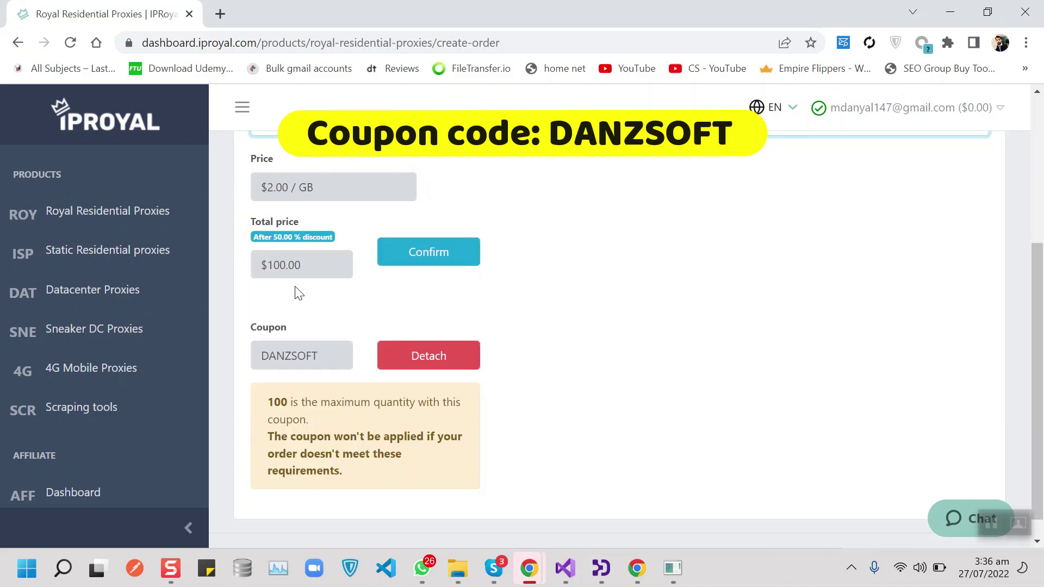
pyautogui.scroll(1, 315, 293)
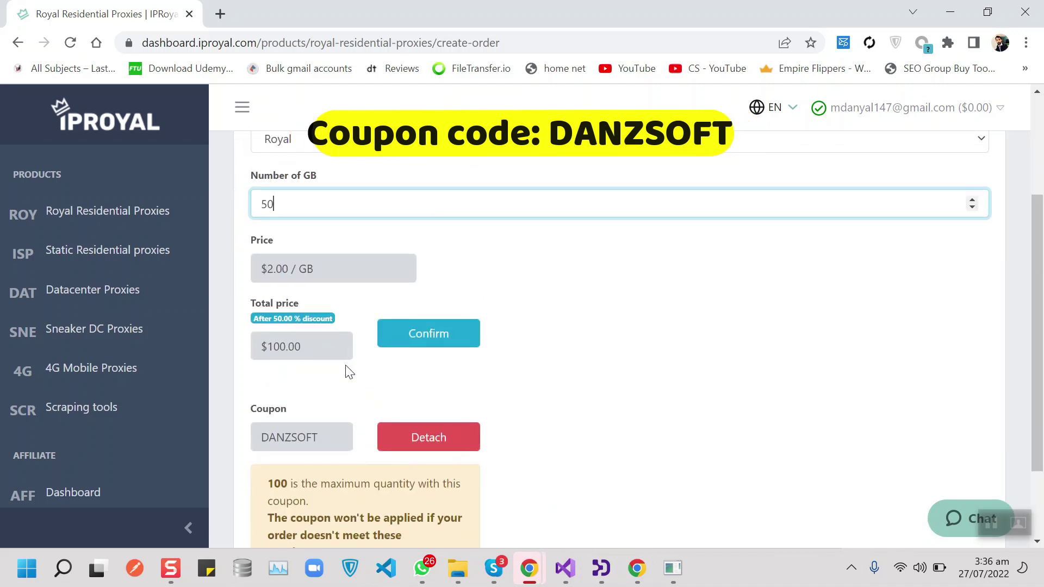
pyautogui.scroll(3, 349, 372)
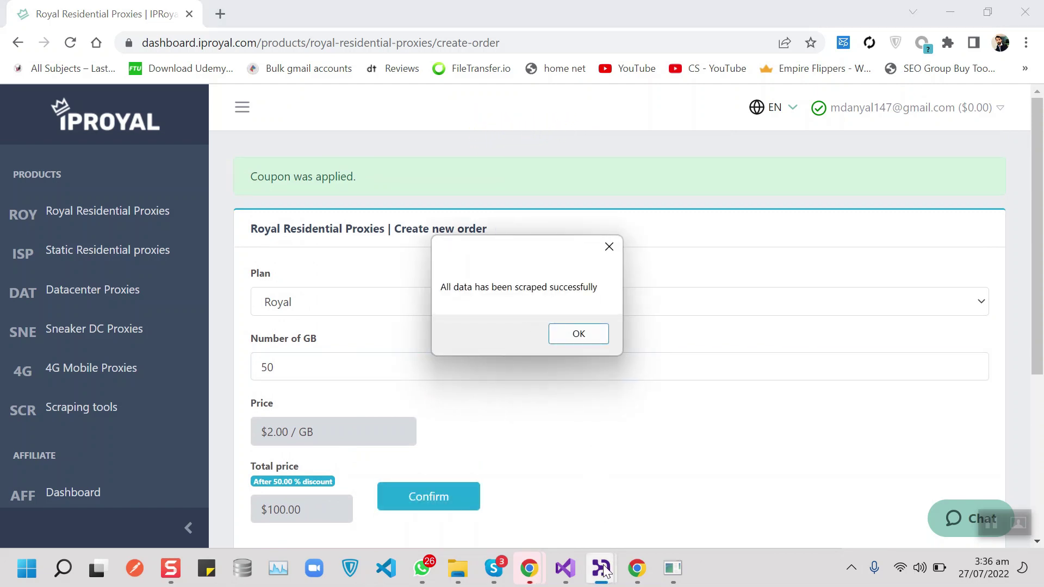
# Dismiss the scraping-finished message and bring Google Data Scraper back to the front
pyautogui.click(570, 340)
pyautogui.click(576, 358)
pyautogui.click(602, 568)
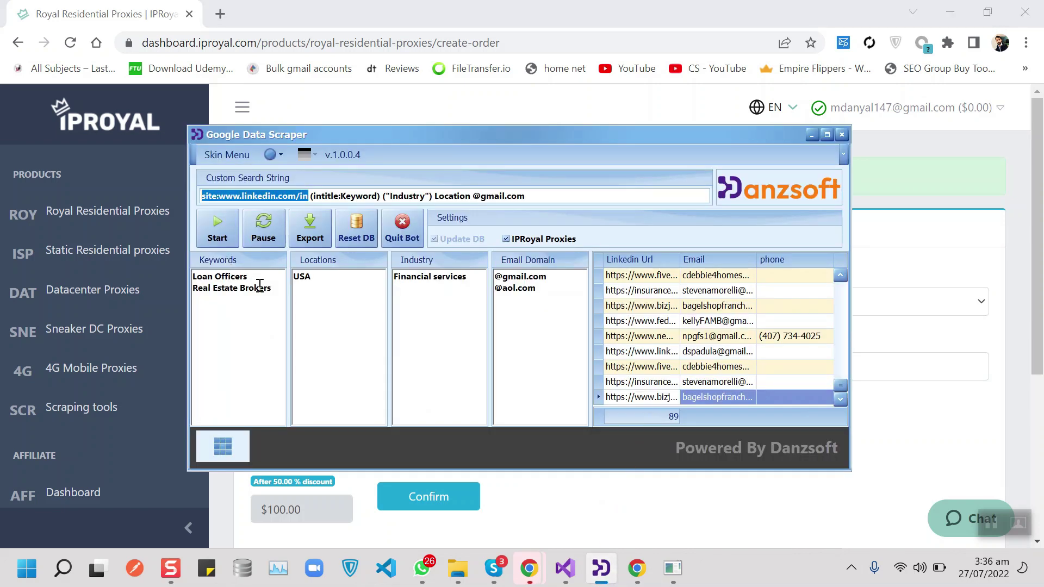
pyautogui.click(272, 289)
pyautogui.hotkey('ctrl', 'a')
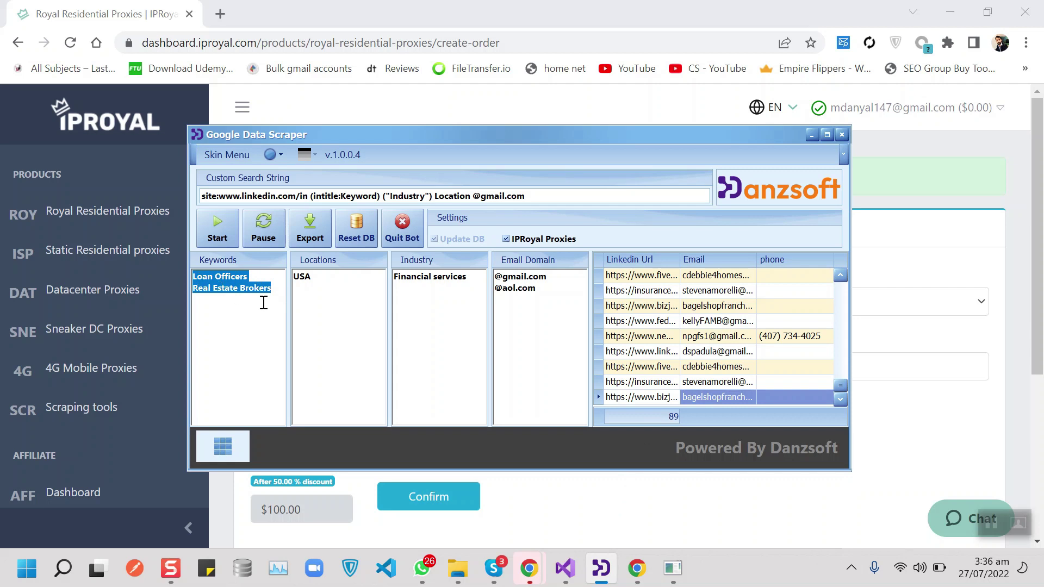
pyautogui.click(275, 292)
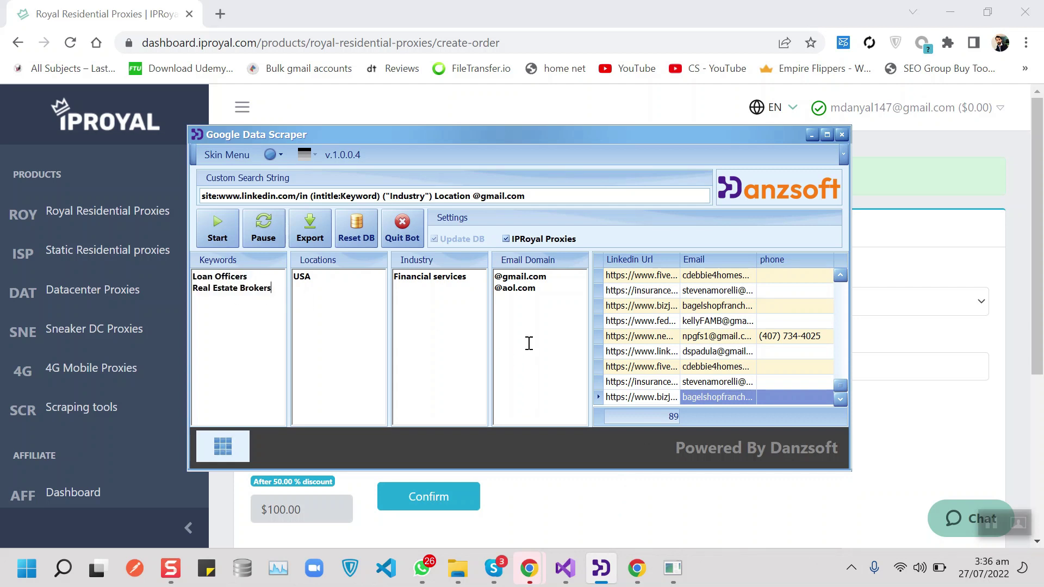
# Export the 89 leads to an .XLSX file, open it in Excel and widen all columns
pyautogui.click(313, 239)
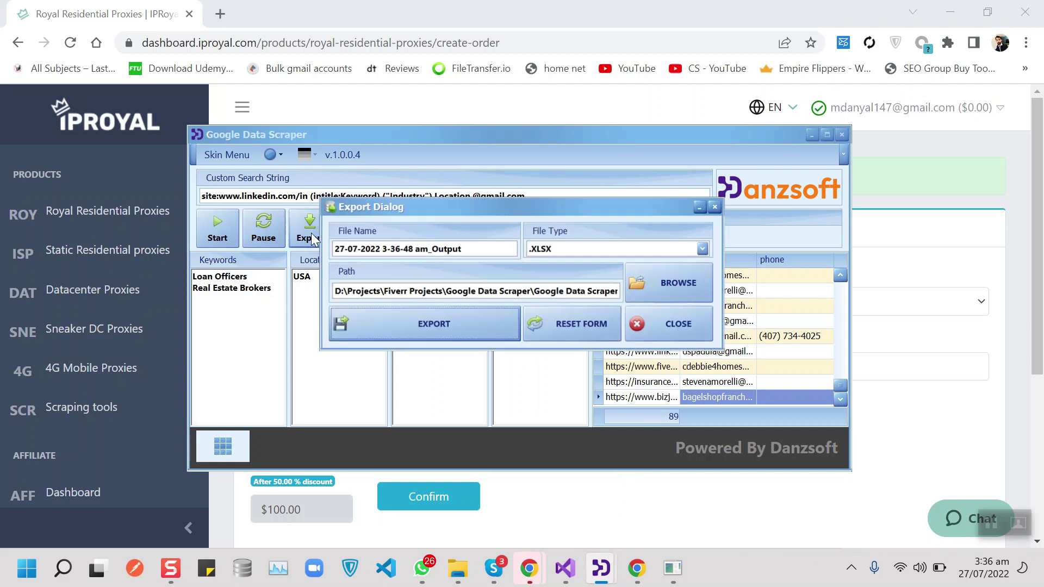
pyautogui.click(468, 330)
pyautogui.click(483, 299)
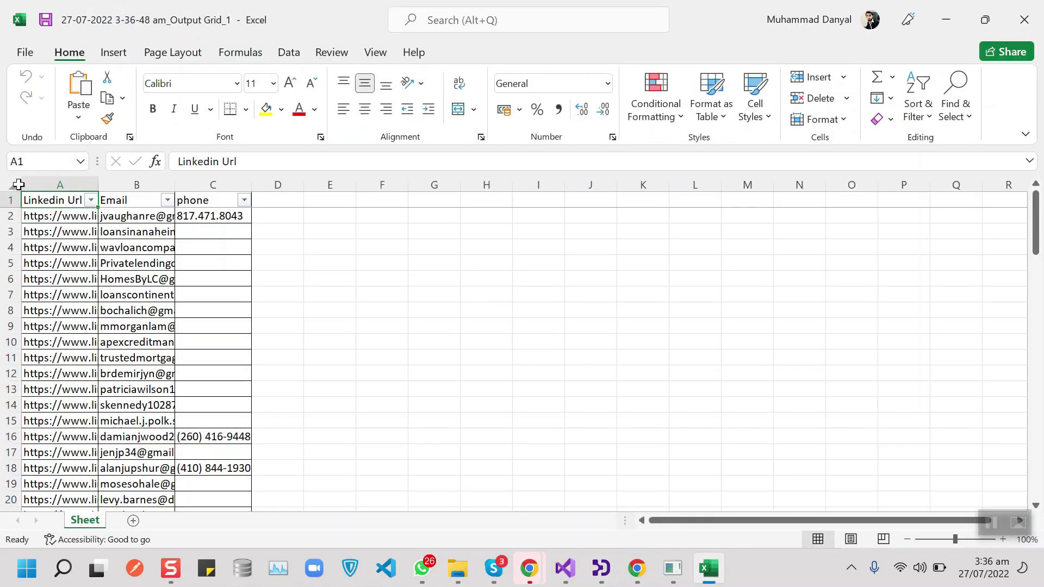
pyautogui.click(18, 185)
pyautogui.moveTo(98, 185); pyautogui.dragTo(178, 185)
# Check the LinkedIn URL, email and phone in row 2 and the empty phone cells C6–C11
pyautogui.click(146, 241)
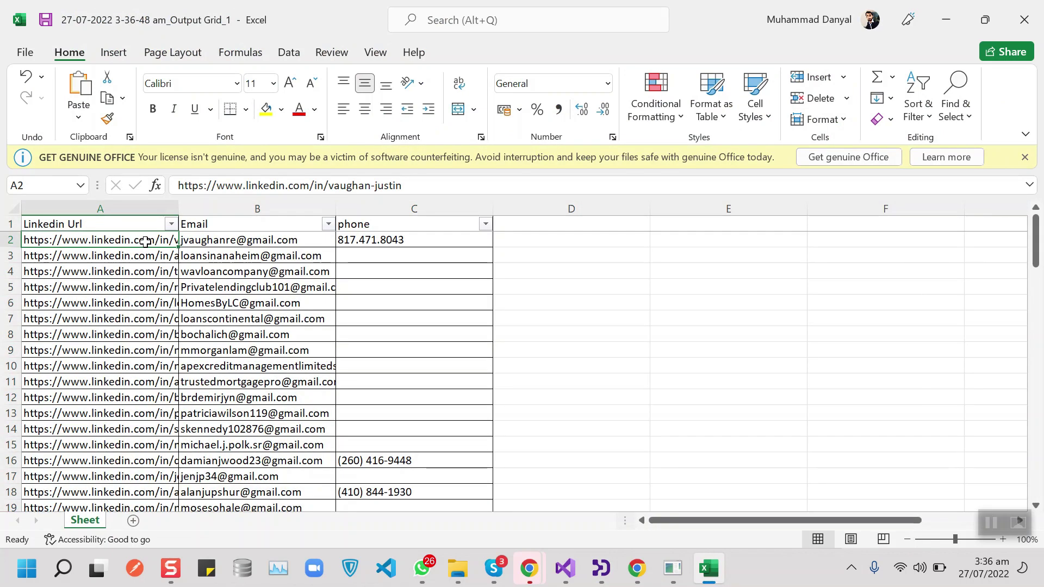
pyautogui.click(241, 246)
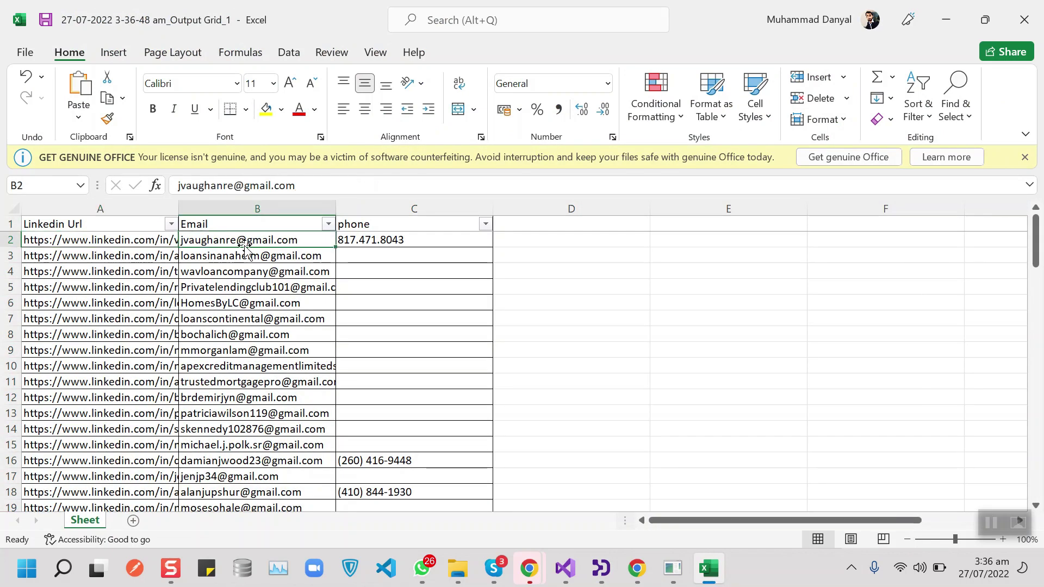
pyautogui.click(387, 241)
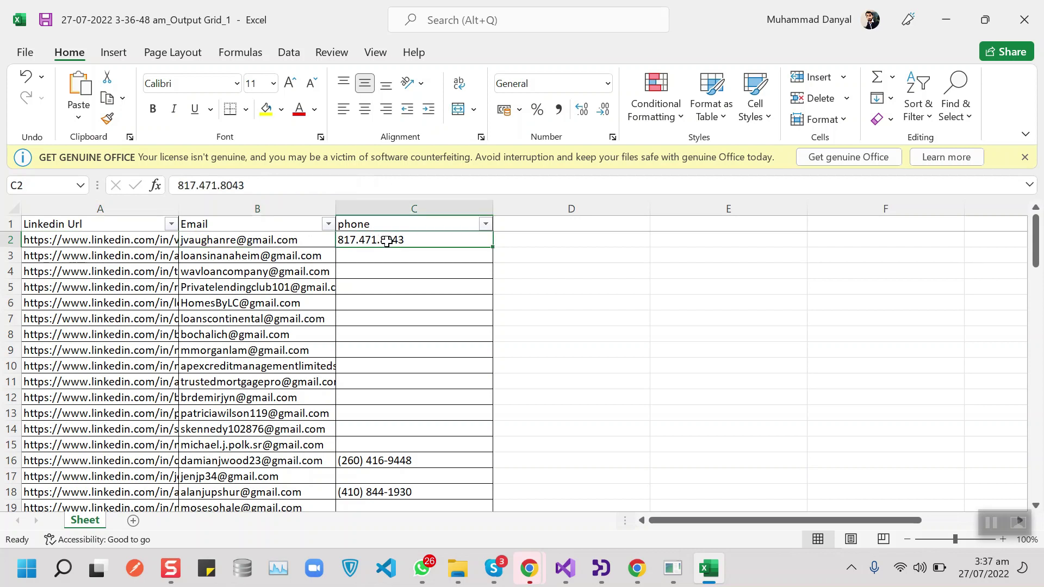
pyautogui.scroll(-5, 395, 304)
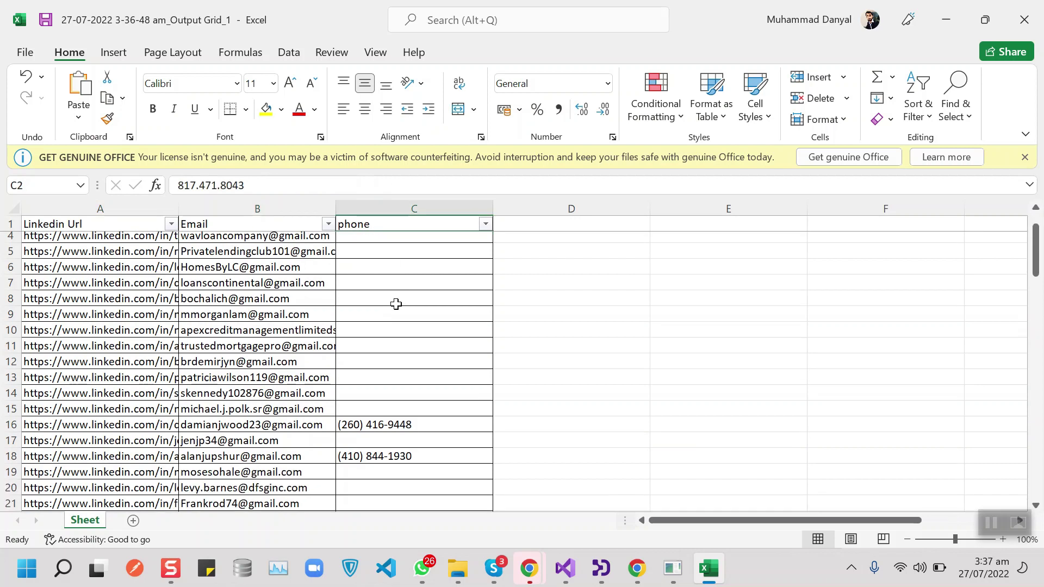
pyautogui.scroll(4, 396, 304)
pyautogui.scroll(1, 396, 304)
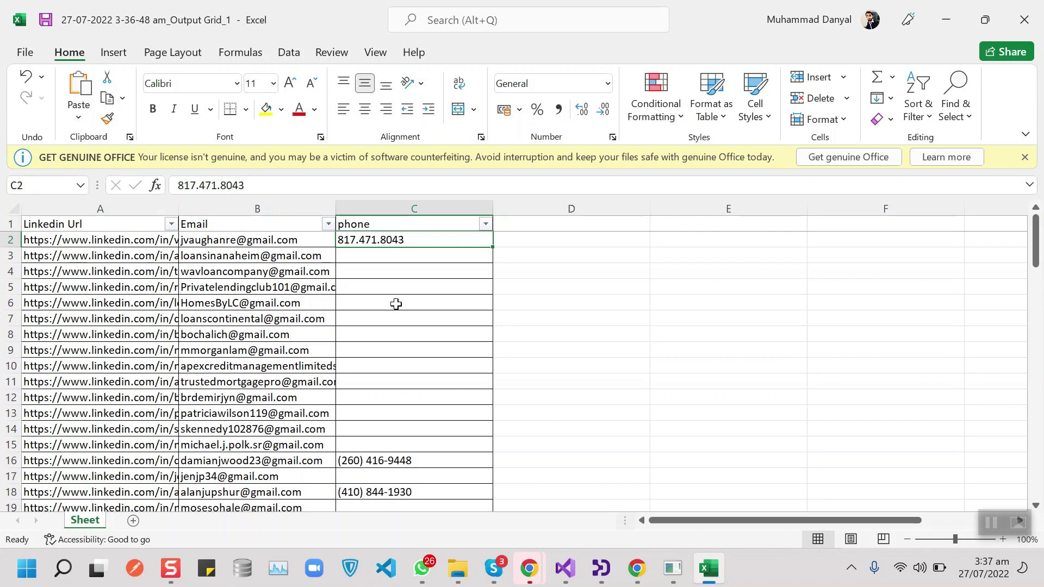
pyautogui.moveTo(395, 304); pyautogui.dragTo(396, 382)
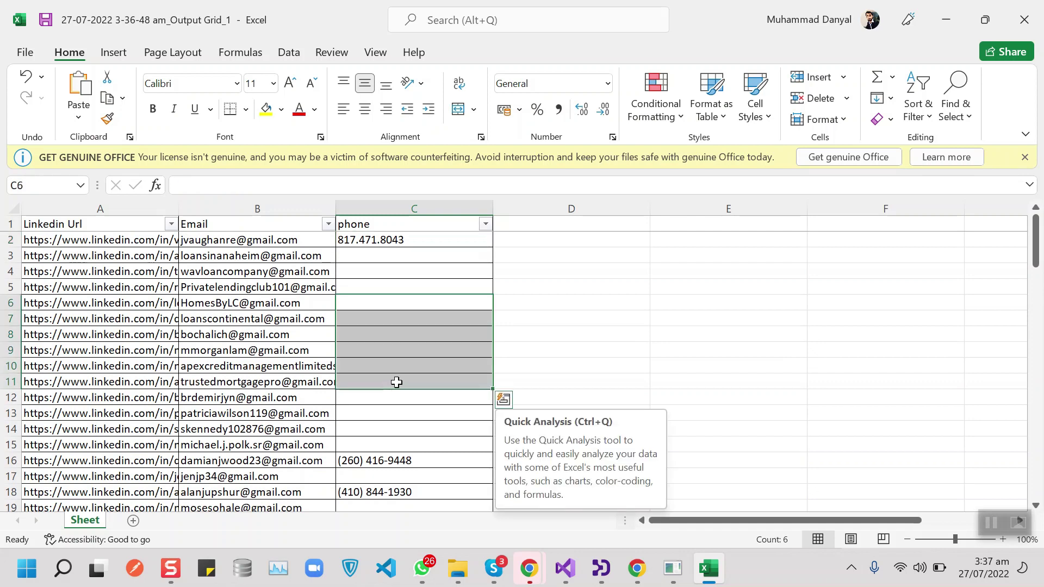
pyautogui.click(400, 364)
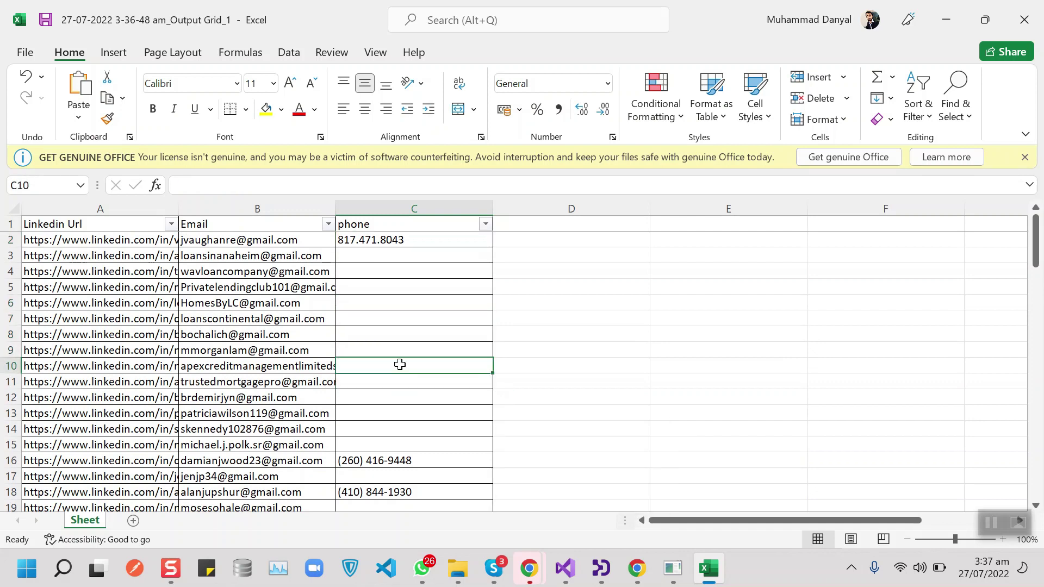
# Review the email in B7 and LinkedIn URLs in A4–A8, then minimize Excel
pyautogui.click(231, 320)
pyautogui.click(102, 285)
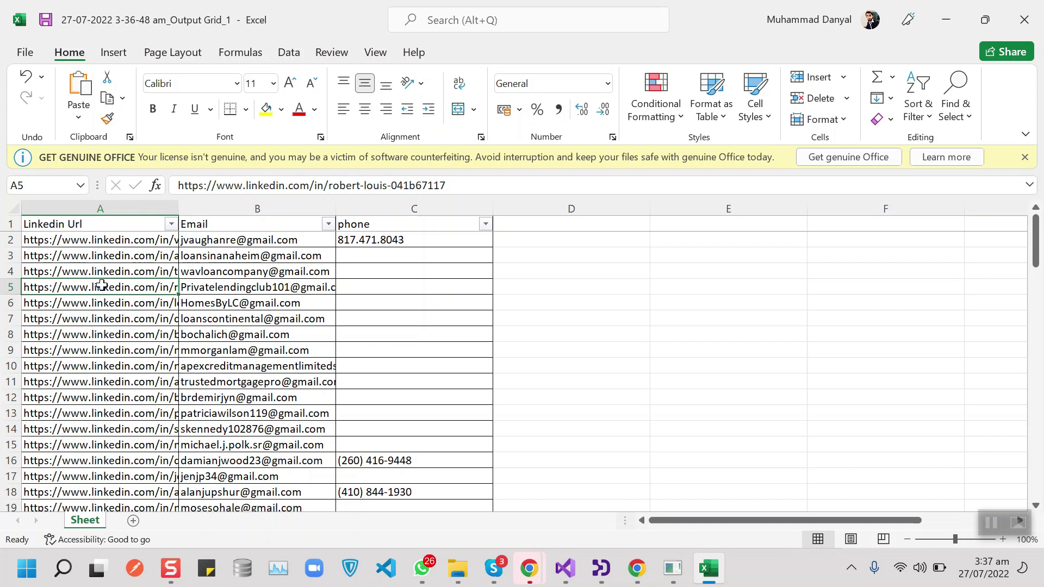
pyautogui.click(111, 274)
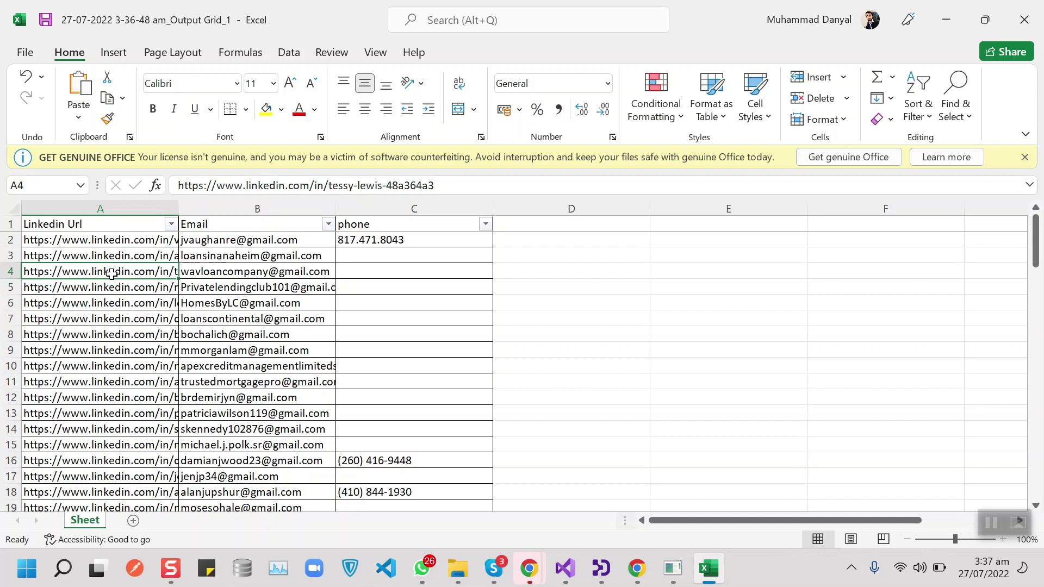
pyautogui.click(110, 303)
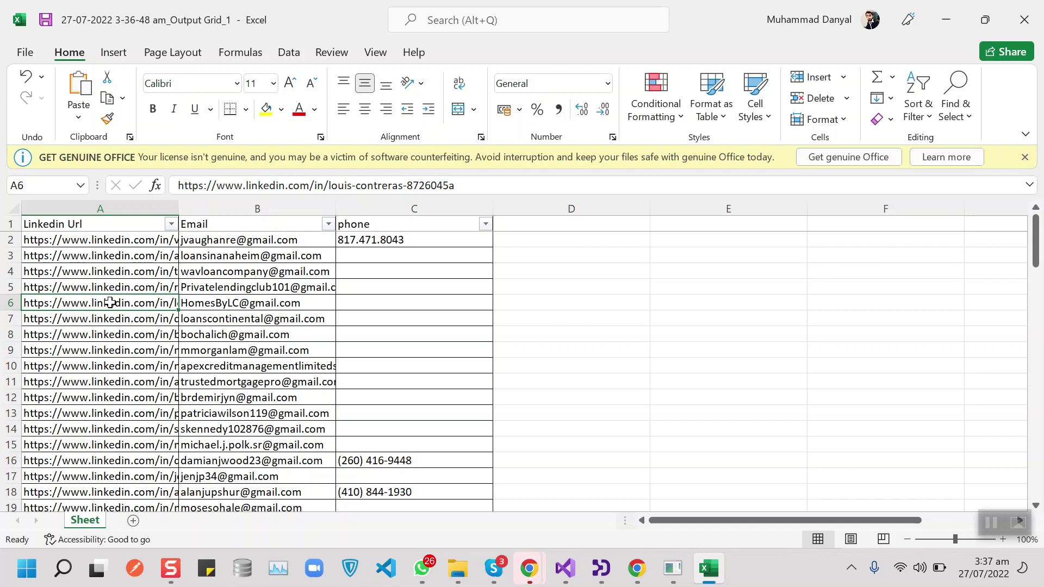
pyautogui.click(112, 331)
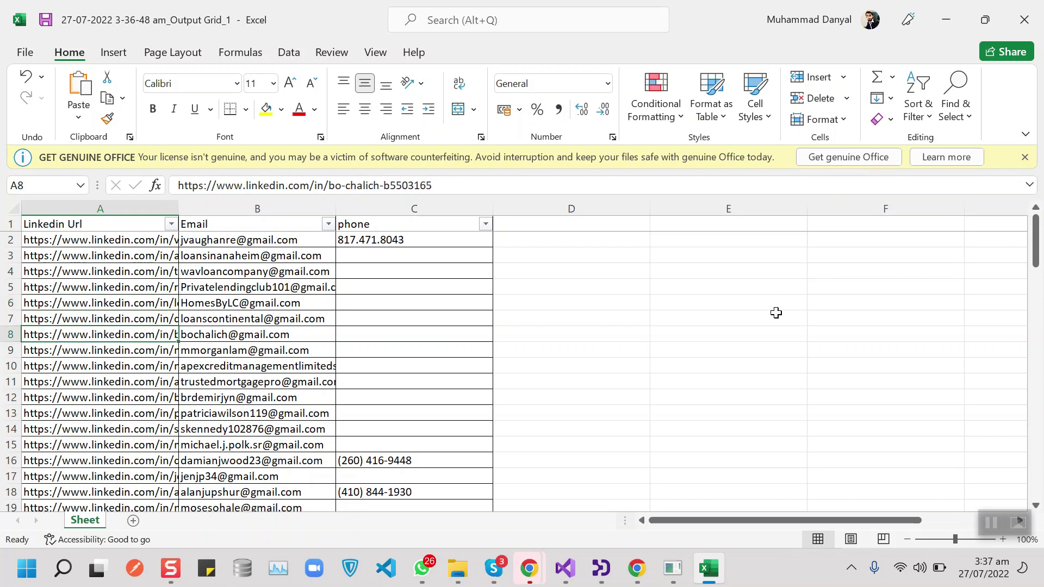
pyautogui.click(950, 17)
# Close the scraper's Export Dialog to return to the grid of 89 leads
pyautogui.click(677, 322)
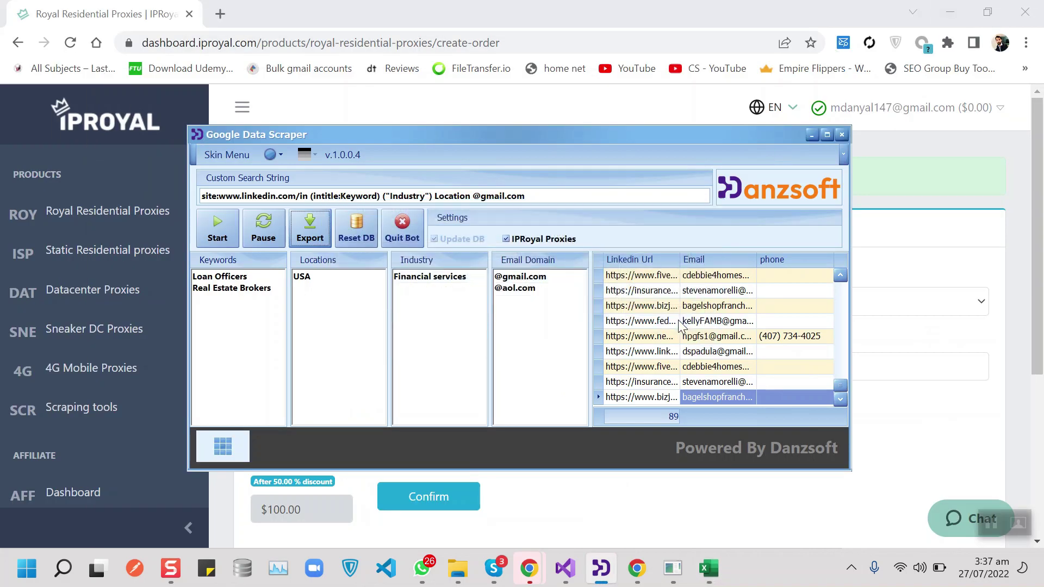